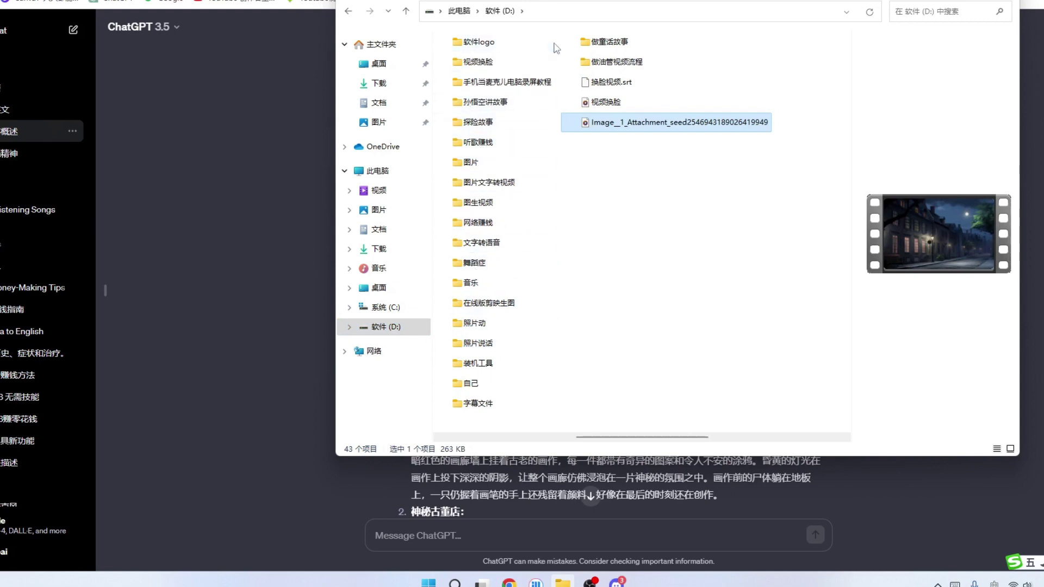
Paste the copied Image__1_Attachment video into the AI绘图 folder on drive D and close the file window.
scroll(490, 68, "up", 2)
double_click(491, 82)
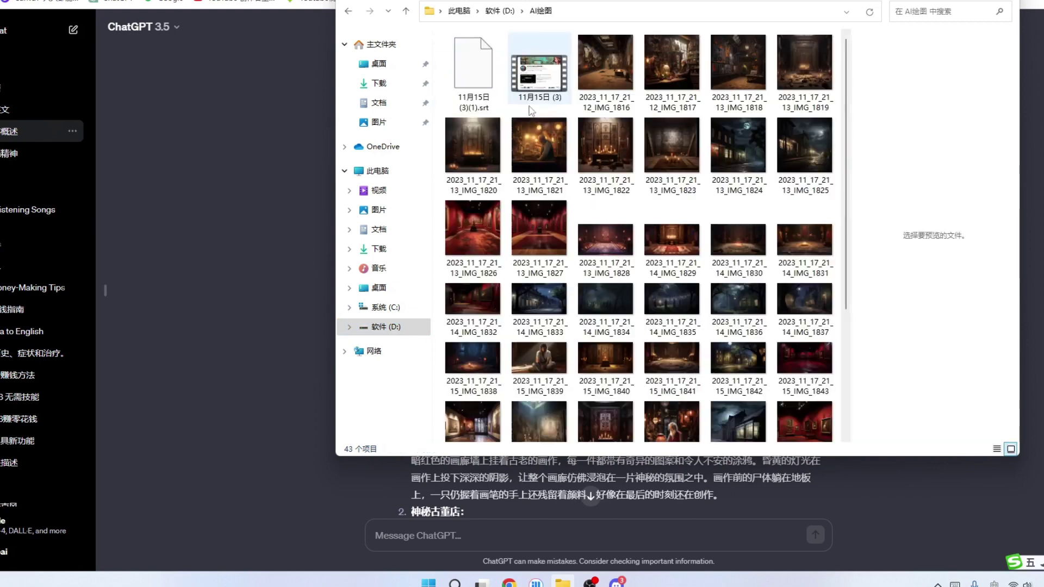
key("ctrl+v")
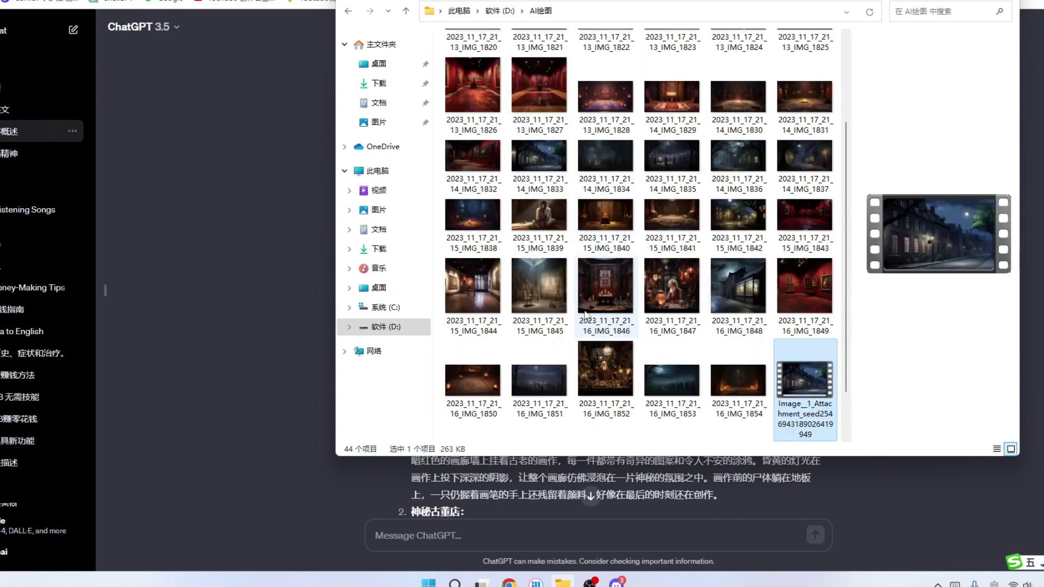
scroll(593, 261, "up", 2)
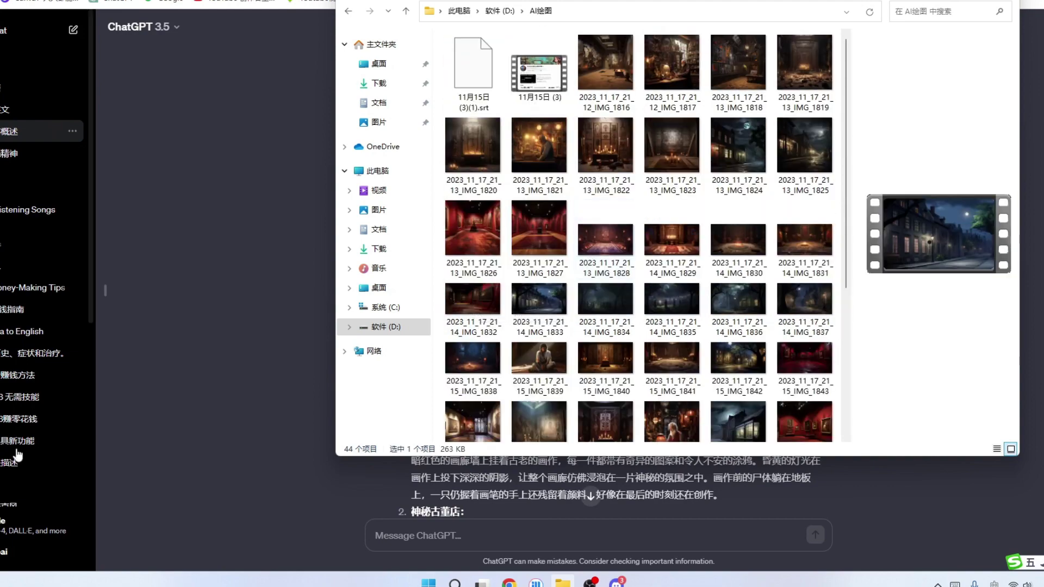
key("alt+F4")
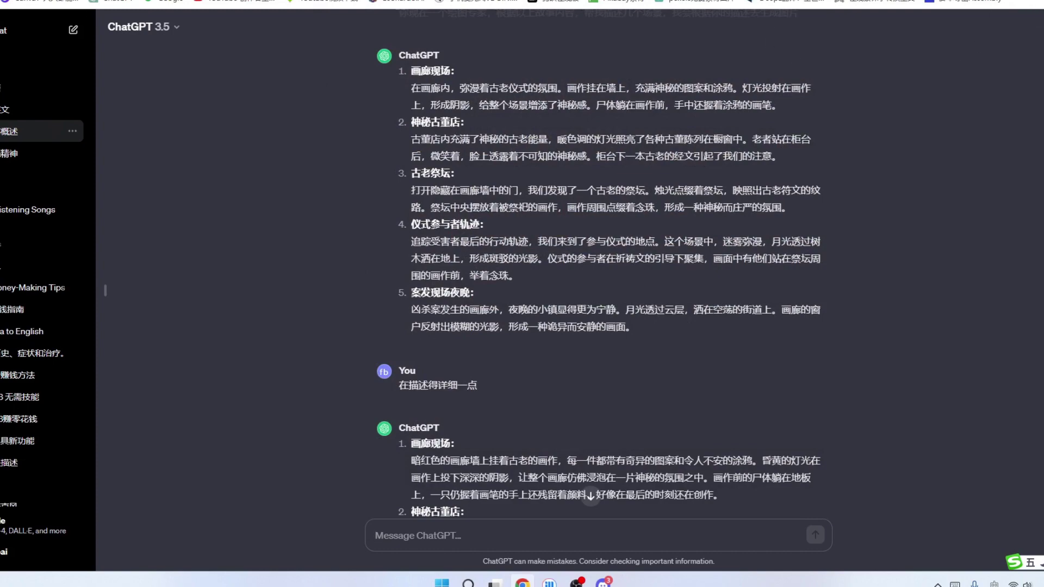
Look through the earlier stories in the ChatGPT conversation for one to use as the video script.
scroll(598, 272, "up", 15)
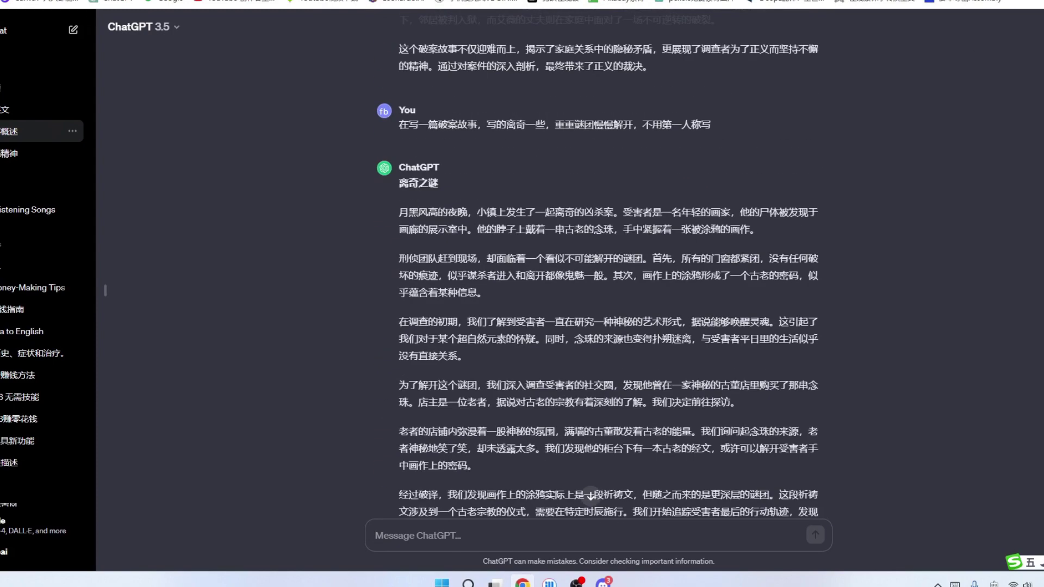
scroll(569, 259, "up", 2)
scroll(569, 262, "up", 15)
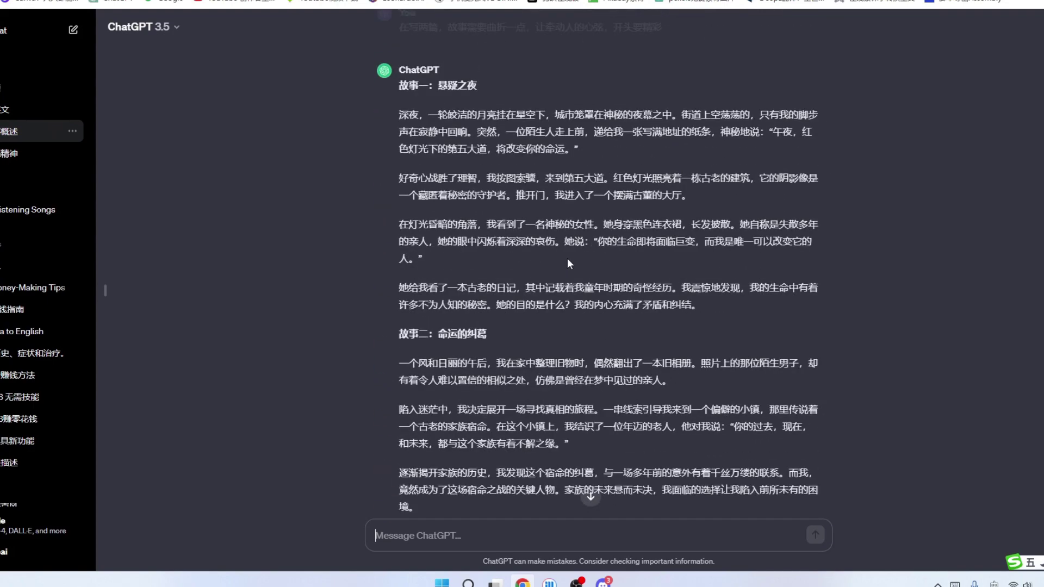
scroll(567, 261, "up", 1)
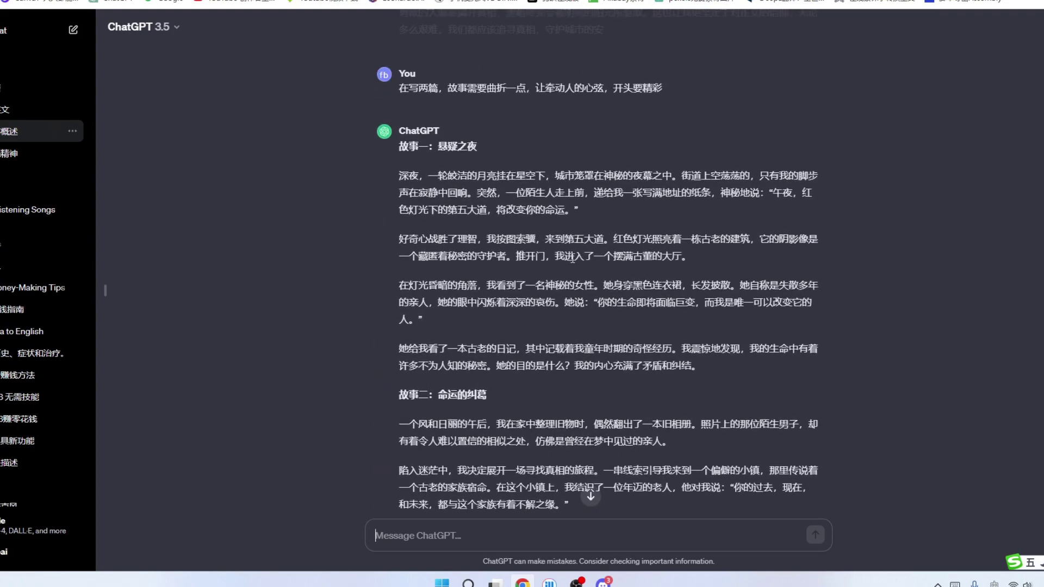
scroll(579, 257, "down", 1)
scroll(578, 263, "down", 20)
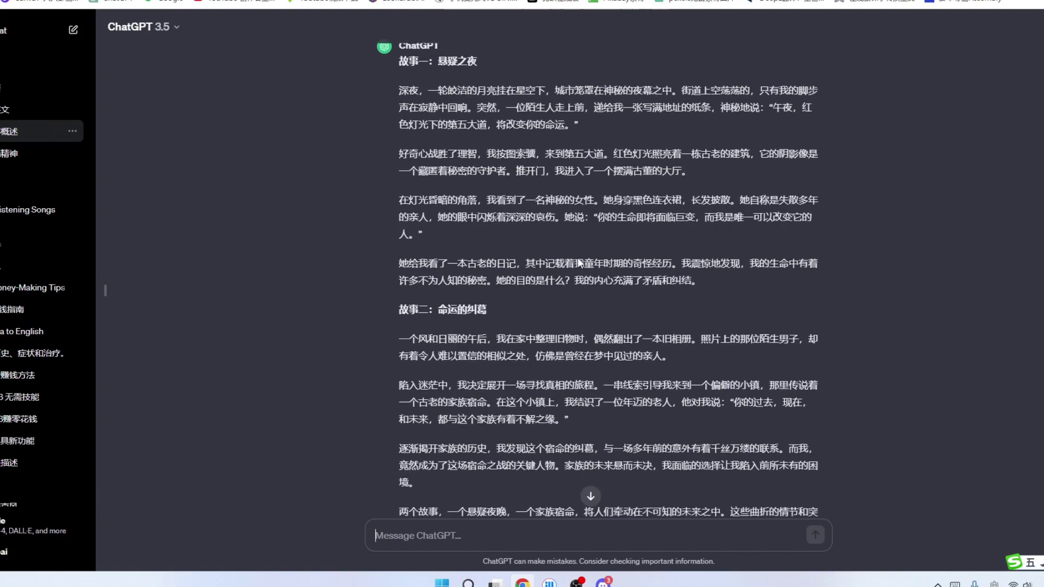
scroll(578, 273, "down", 1)
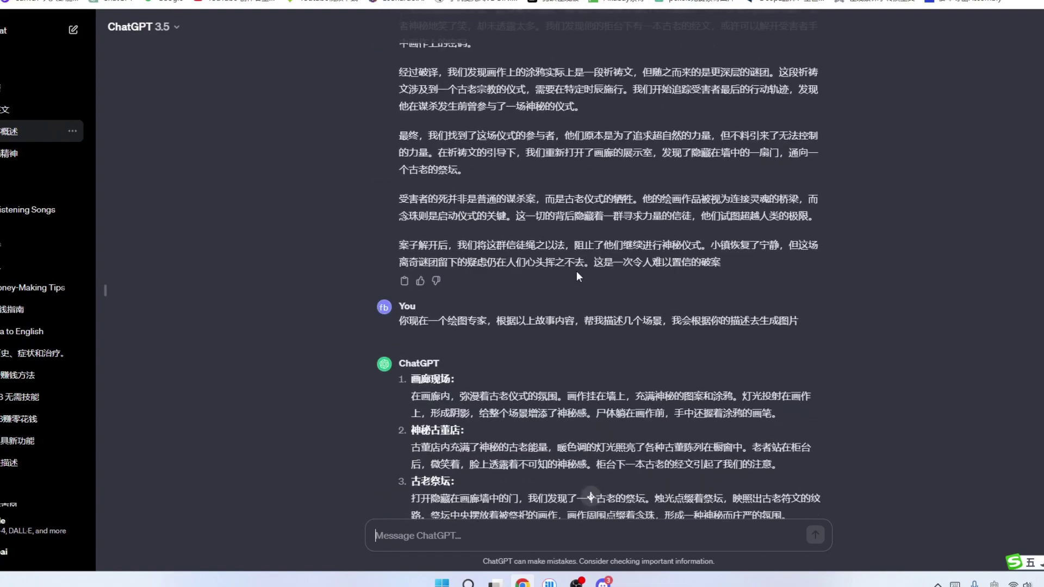
scroll(576, 271, "up", 15)
scroll(577, 271, "down", 15)
Copy the full text of the 离奇之谜 story, from 月黑风高的夜晚 to its last paragraph.
scroll(575, 269, "up", 5)
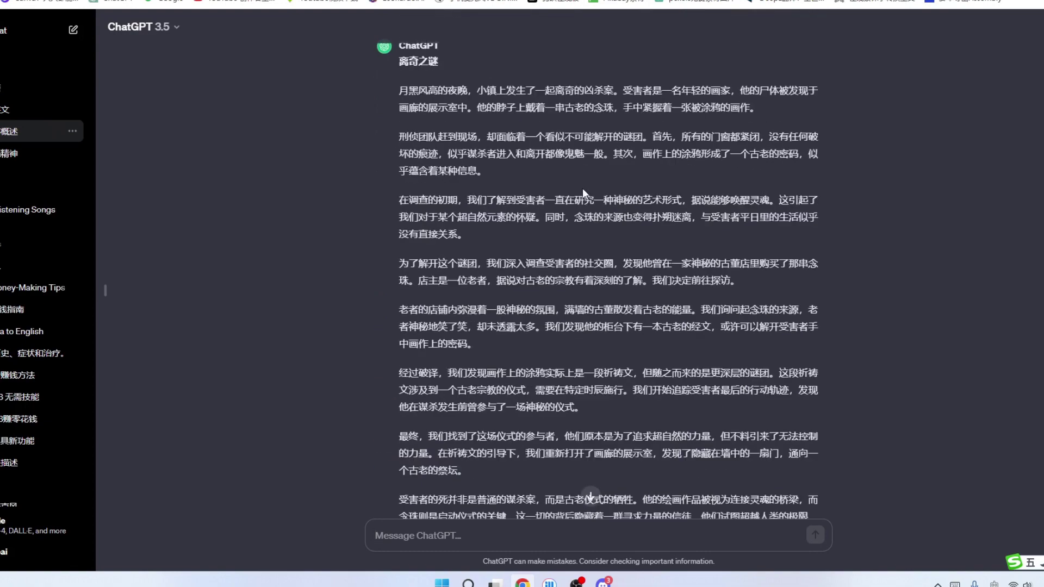
scroll(822, 298, "down", 5)
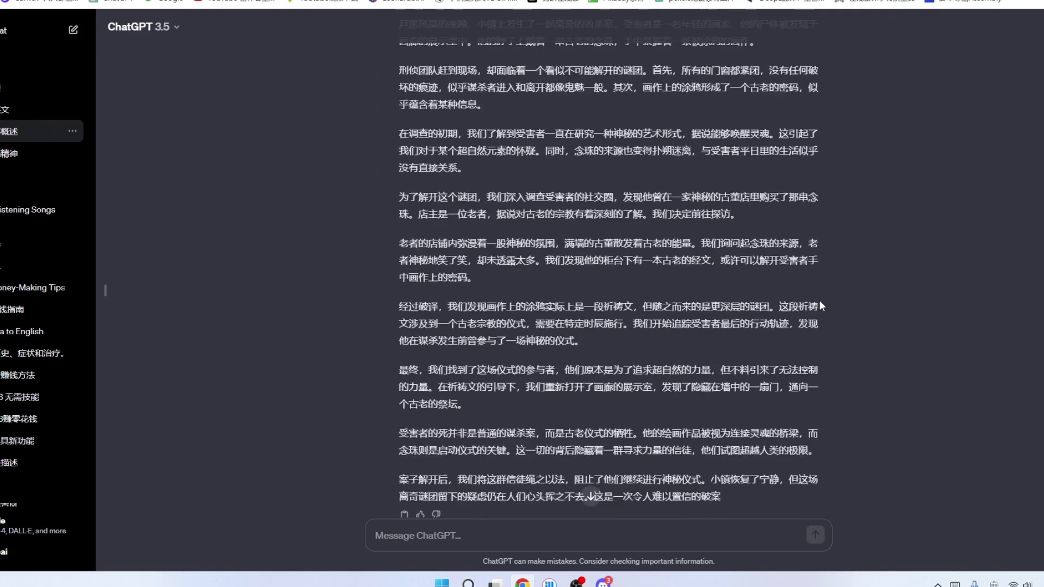
scroll(815, 303, "up", 5)
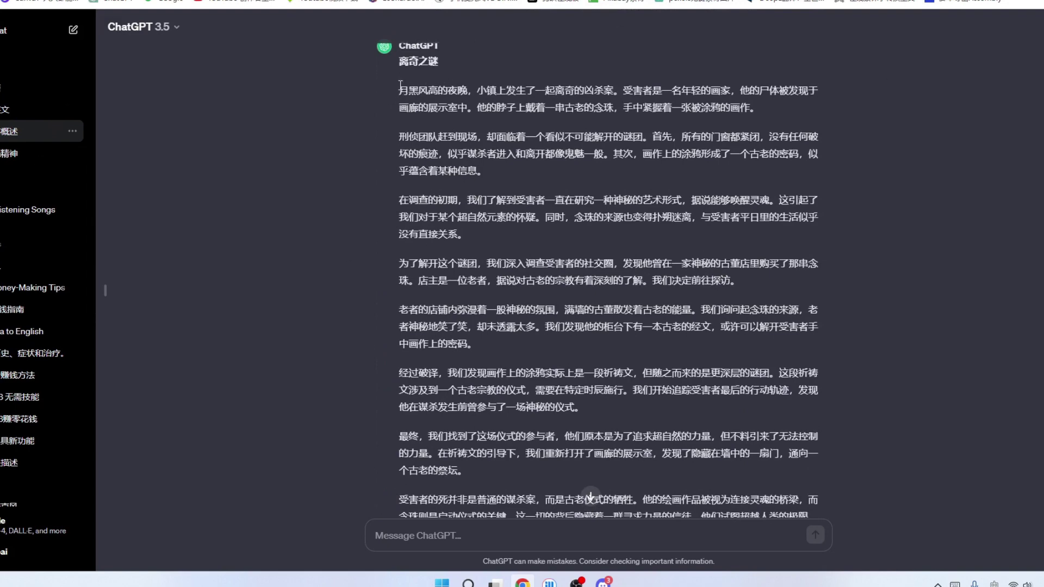
left_click_drag(396, 85, 785, 337)
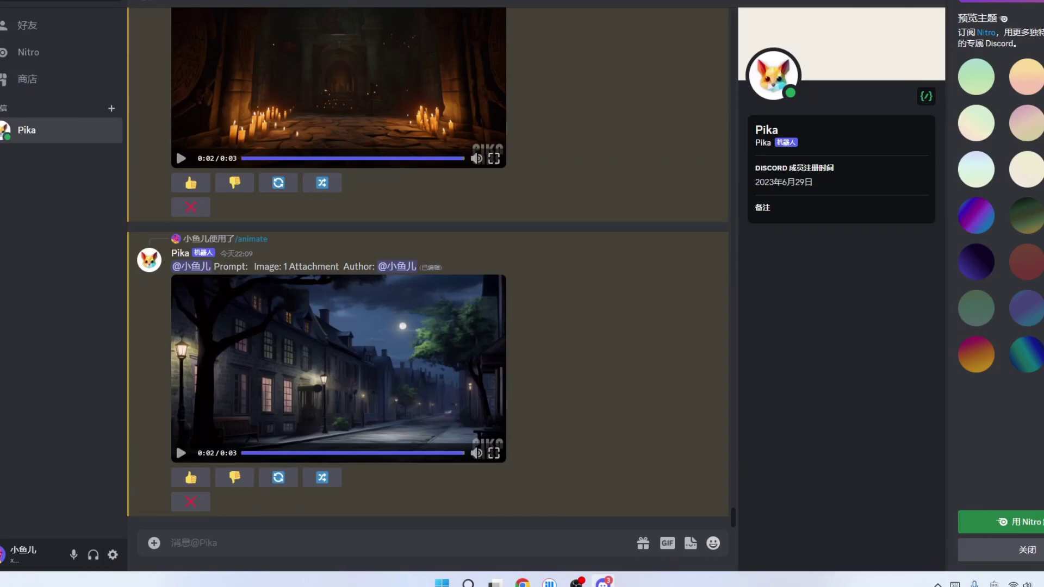
Switch to 剪映 and paste the copied story as the script of a new 文字成片 project.
key("super+d")
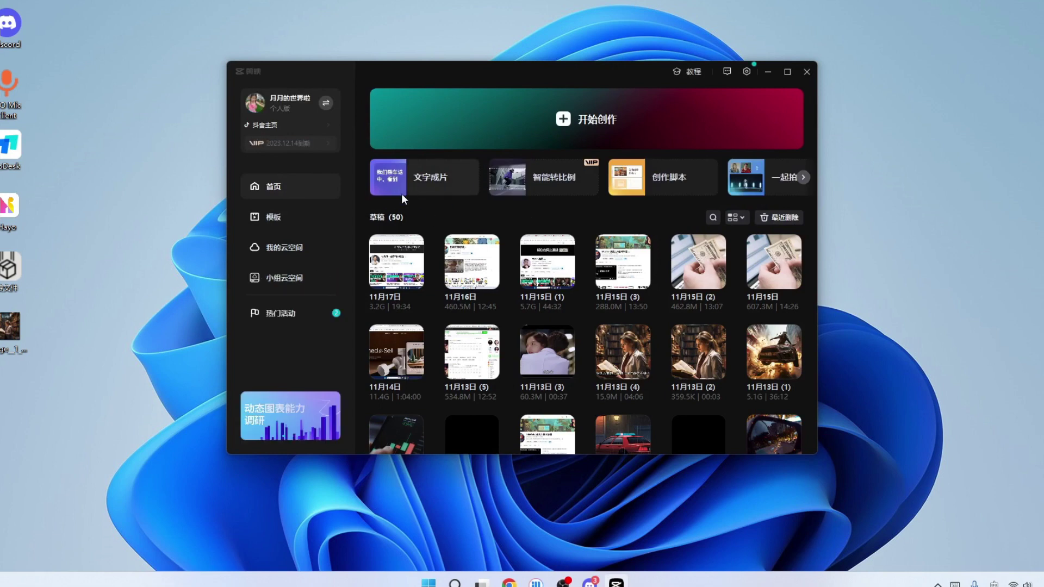
left_click(428, 177)
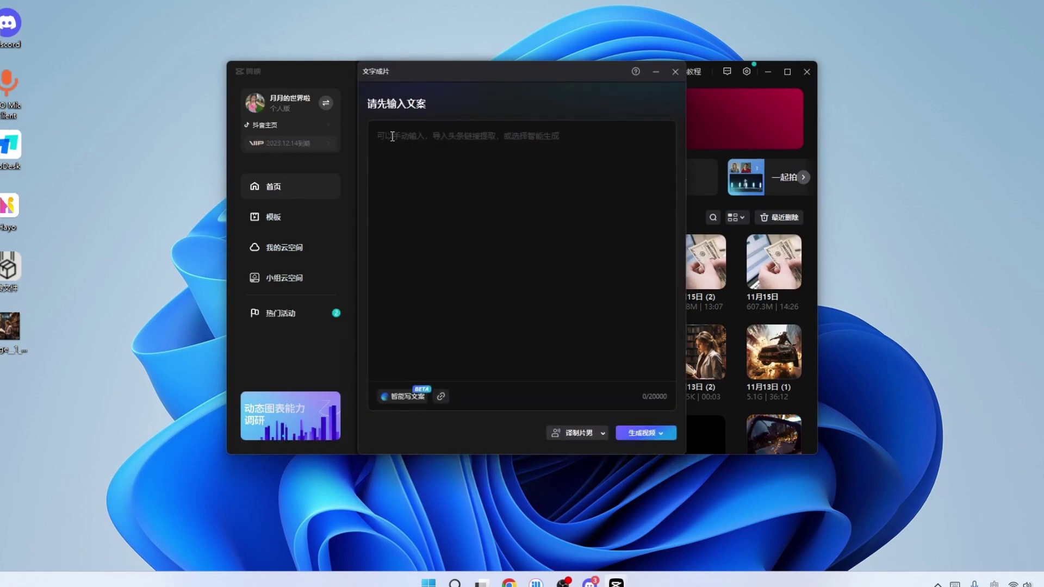
left_click(392, 137)
key("ctrl+v")
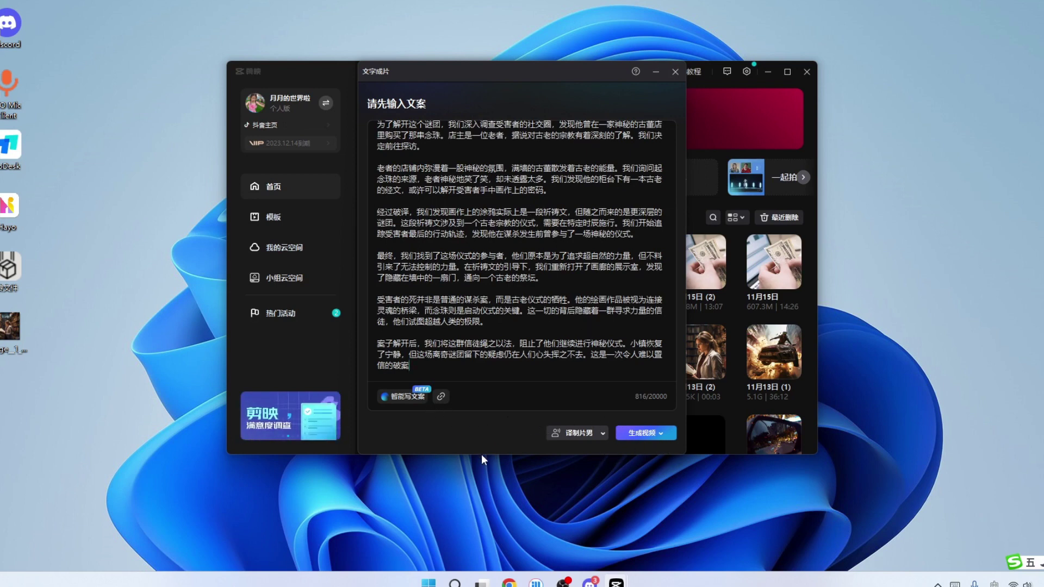
Set the narration voice for the script to 悬疑解说.
left_click(602, 433)
left_click(602, 433)
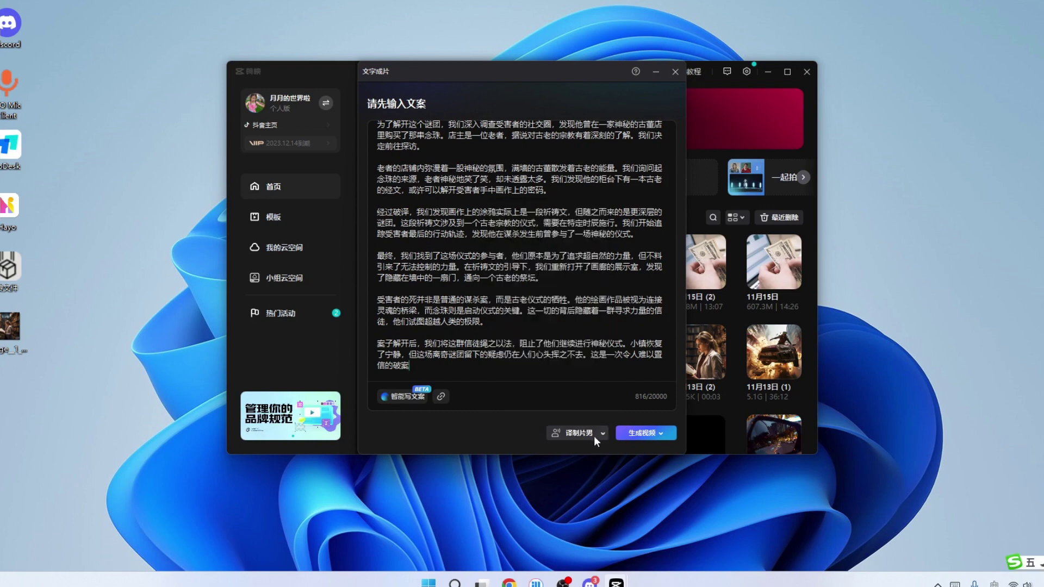
left_click(602, 432)
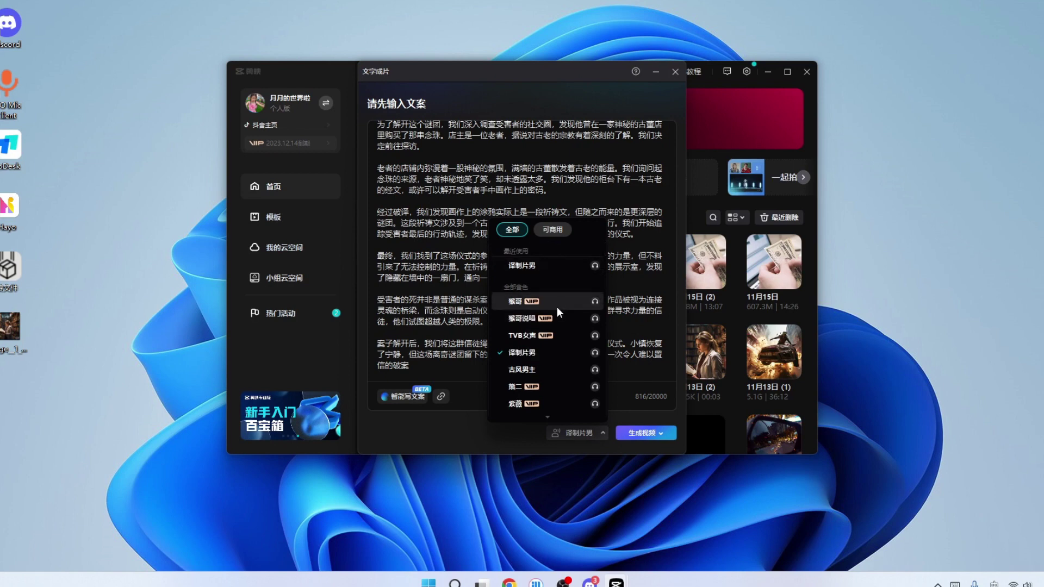
left_click(519, 357)
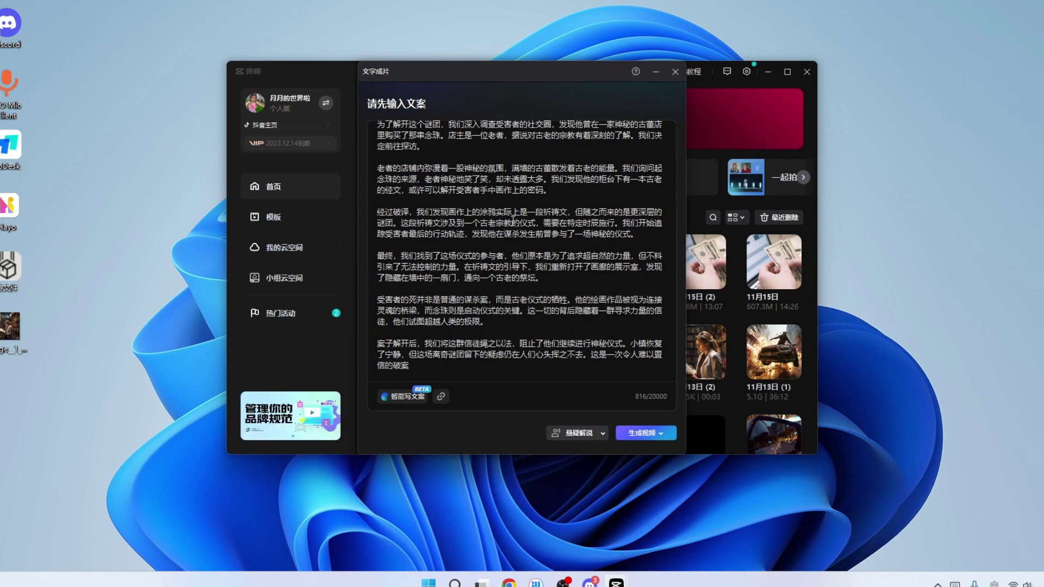
Check the pasted script from beginning to end and generate the video with local material (使用本地素材).
scroll(521, 241, "up", 3)
scroll(521, 240, "down", 3)
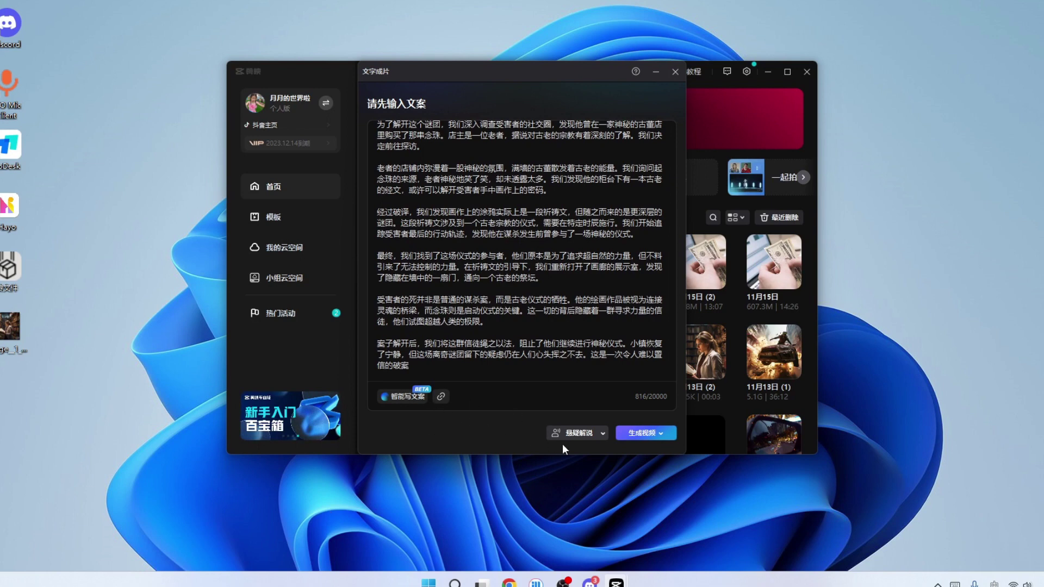
scroll(531, 316, "up", 3)
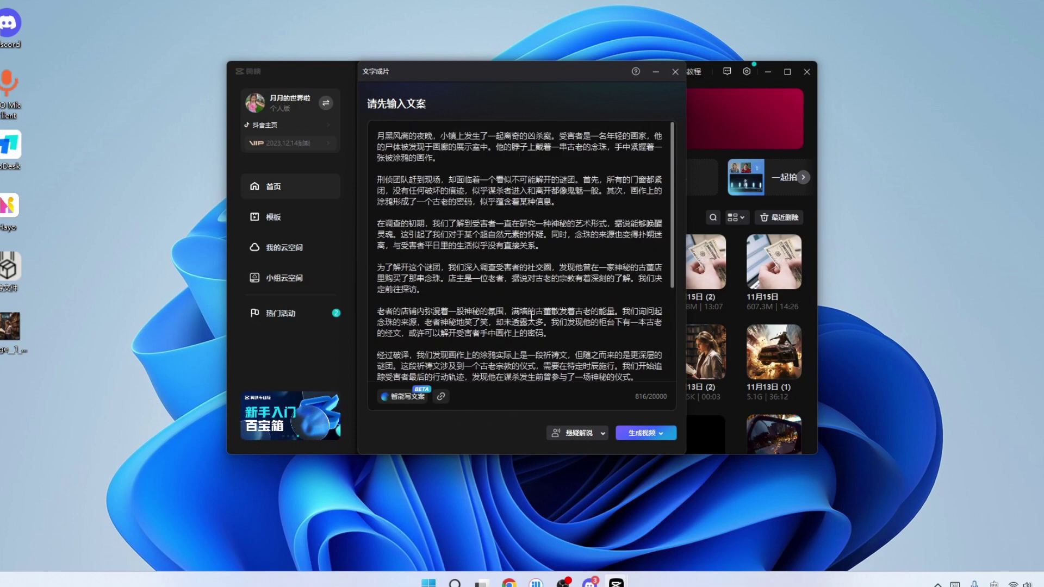
scroll(531, 317, "down", 3)
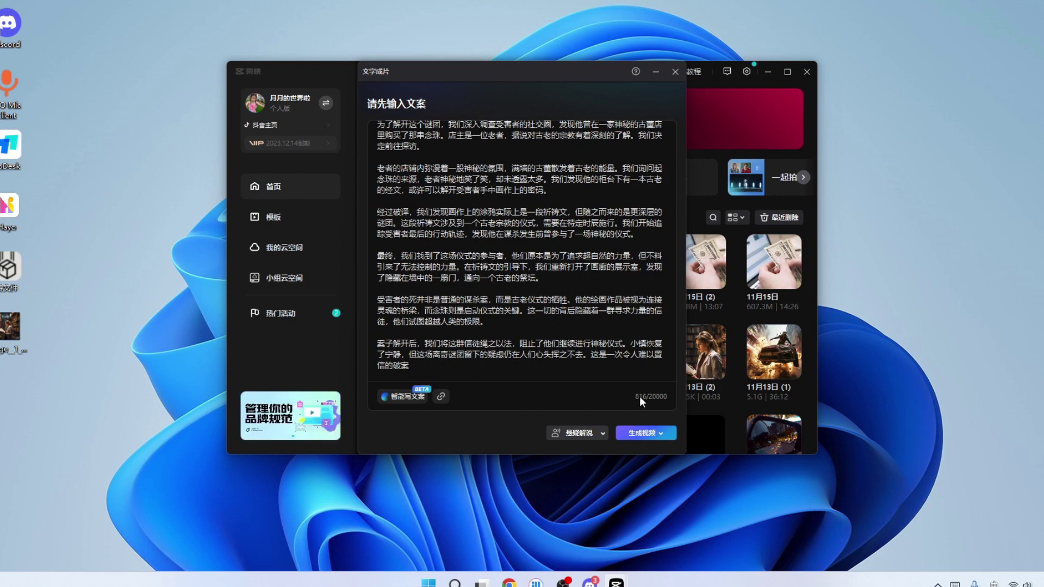
left_click(647, 436)
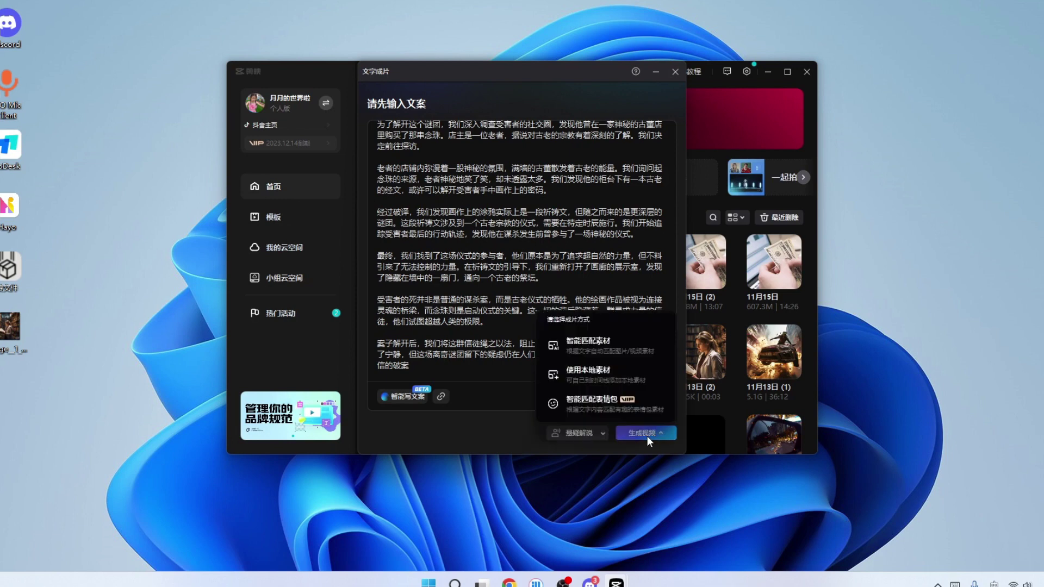
left_click(589, 375)
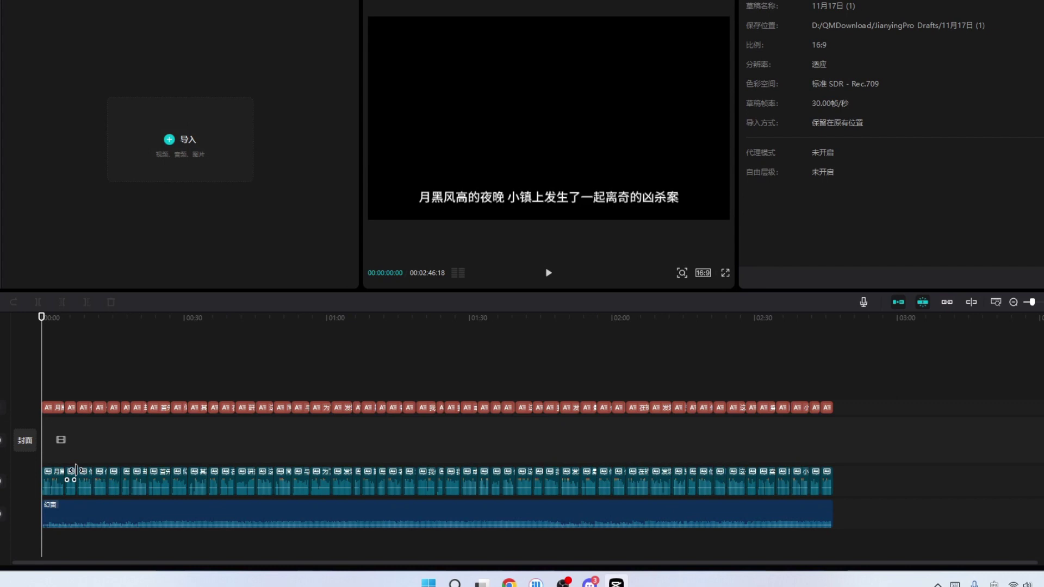
Delete the background music clip from the timeline, play a bit of the narration and return the playhead to the start.
left_click(115, 519)
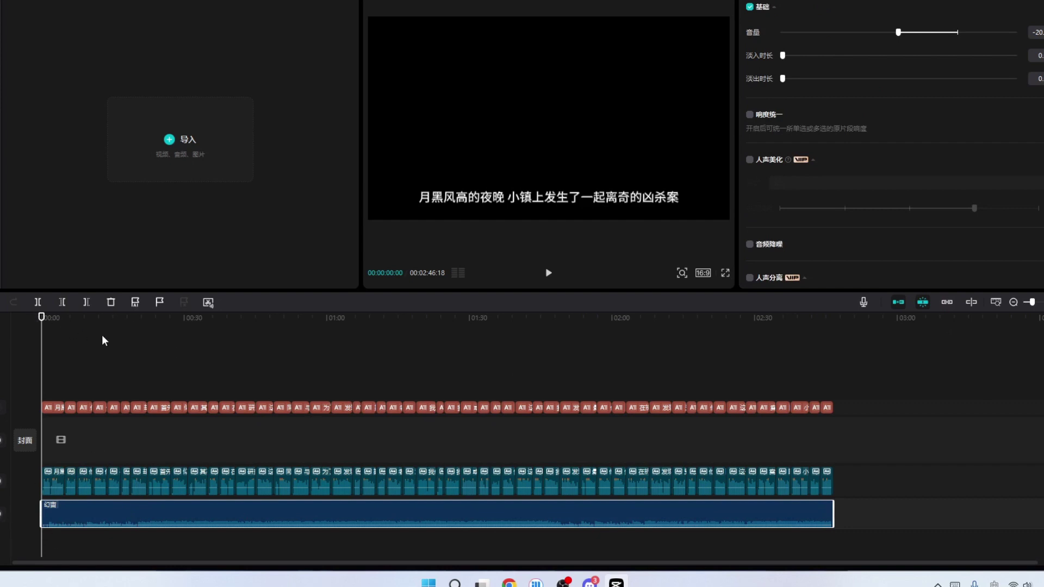
left_click(110, 304)
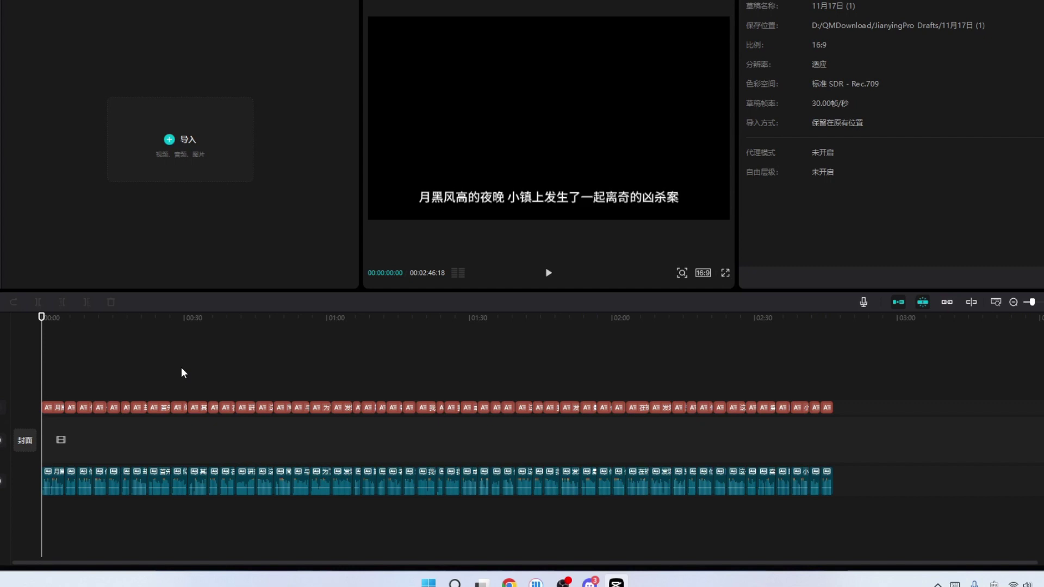
key("space")
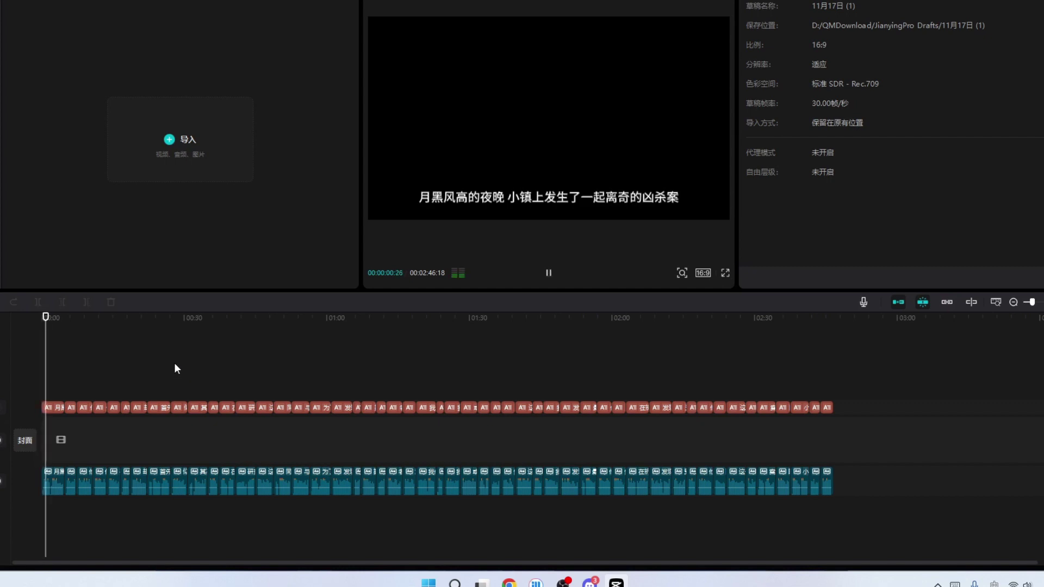
key("space")
left_click_drag(49, 325, 16, 325)
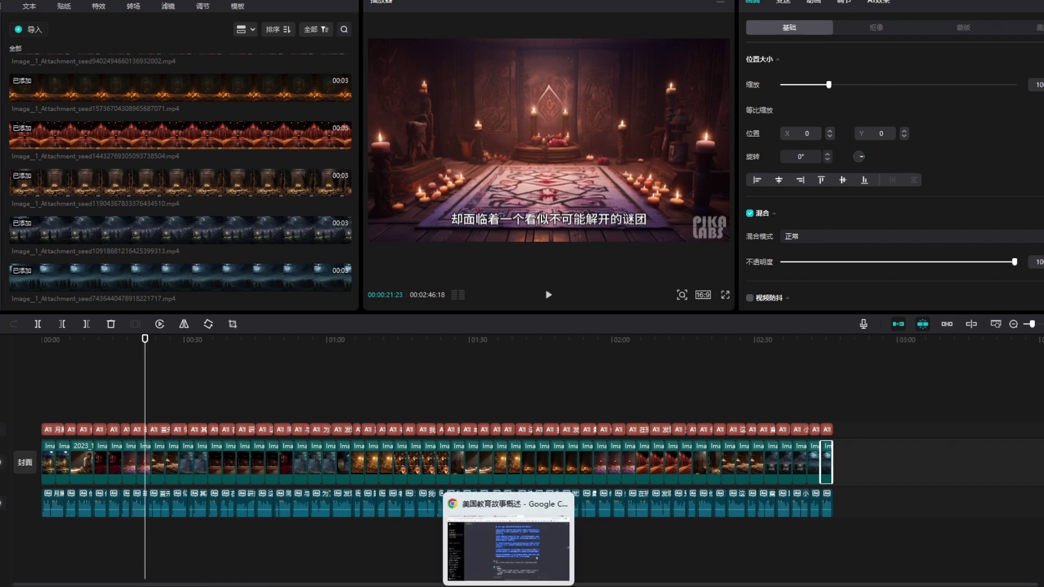
Switch to YouTube in Chrome and open the channel's audio library in YouTube Studio.
mouse_move(616, 586)
left_click(509, 585)
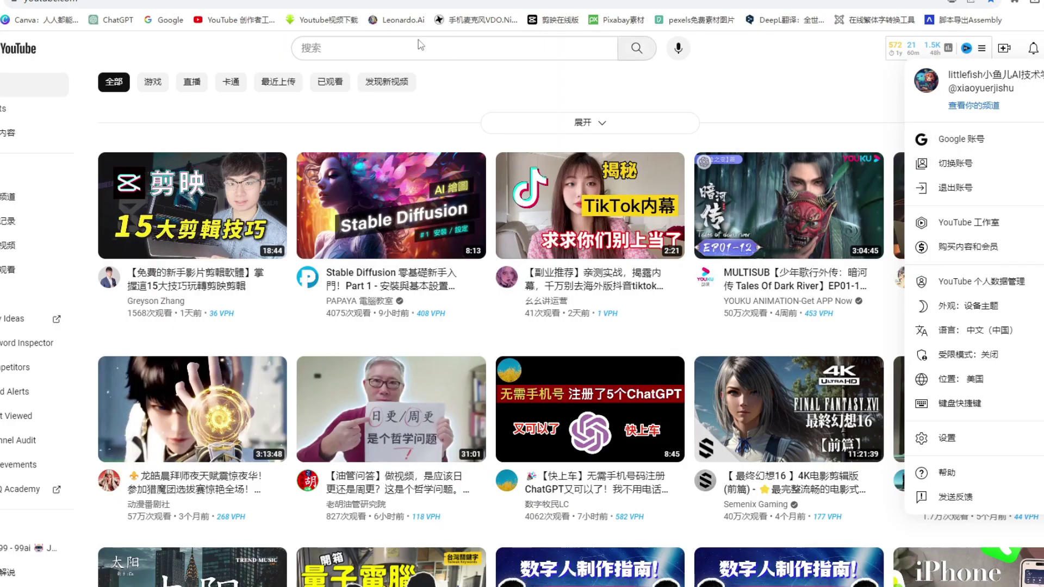
left_click(969, 223)
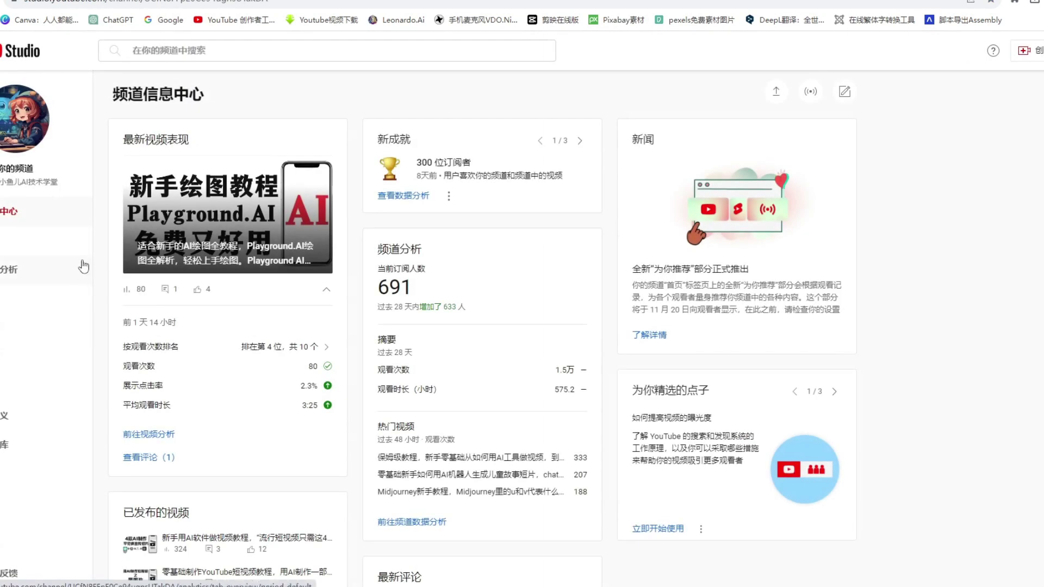
left_click(6, 445)
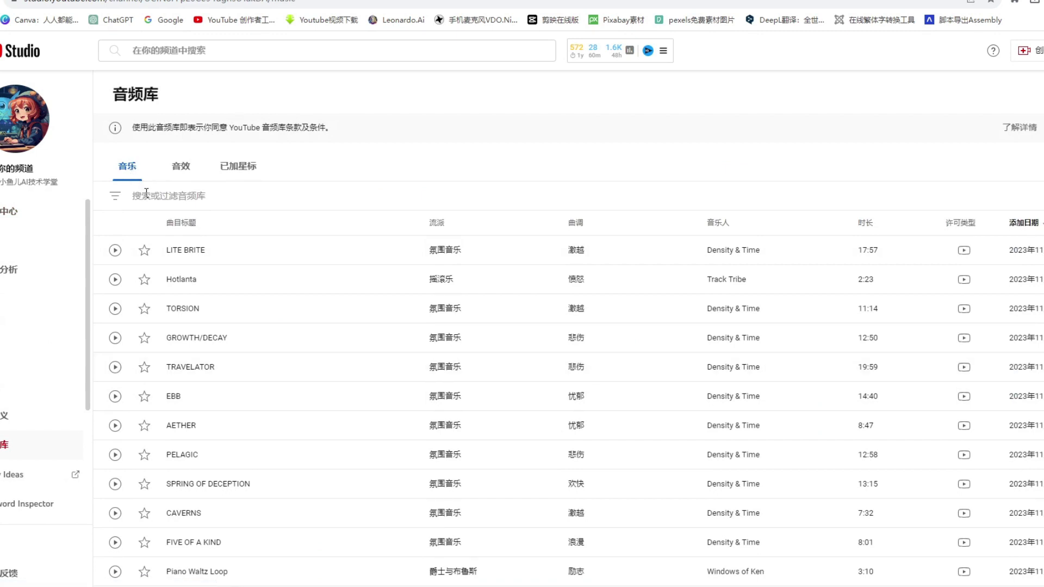
Filter the library's music to tracks that need no attribution (不需注明出处) and take a brief look at the sound effects list.
left_click(115, 197)
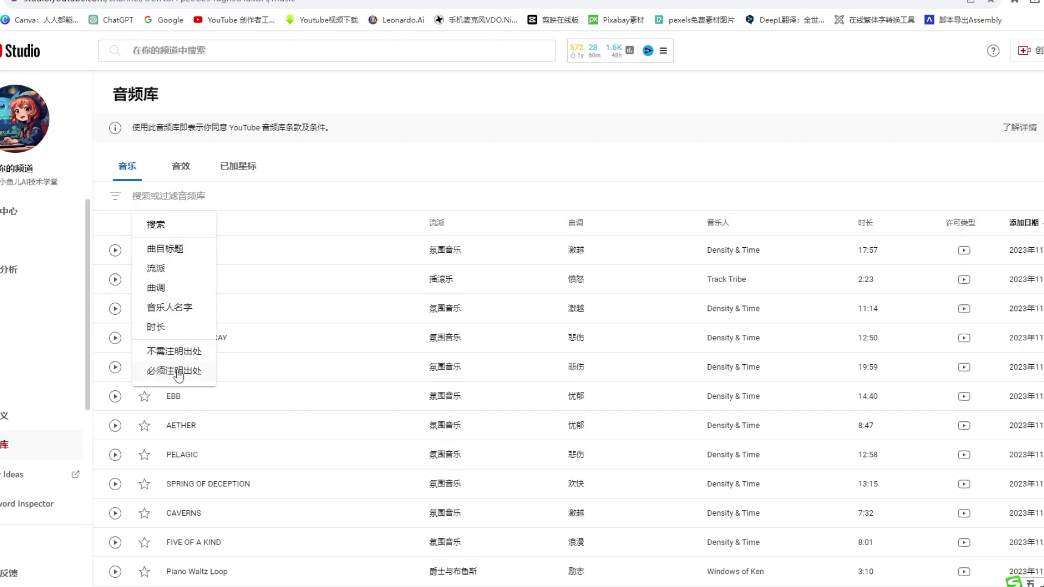
left_click(173, 353)
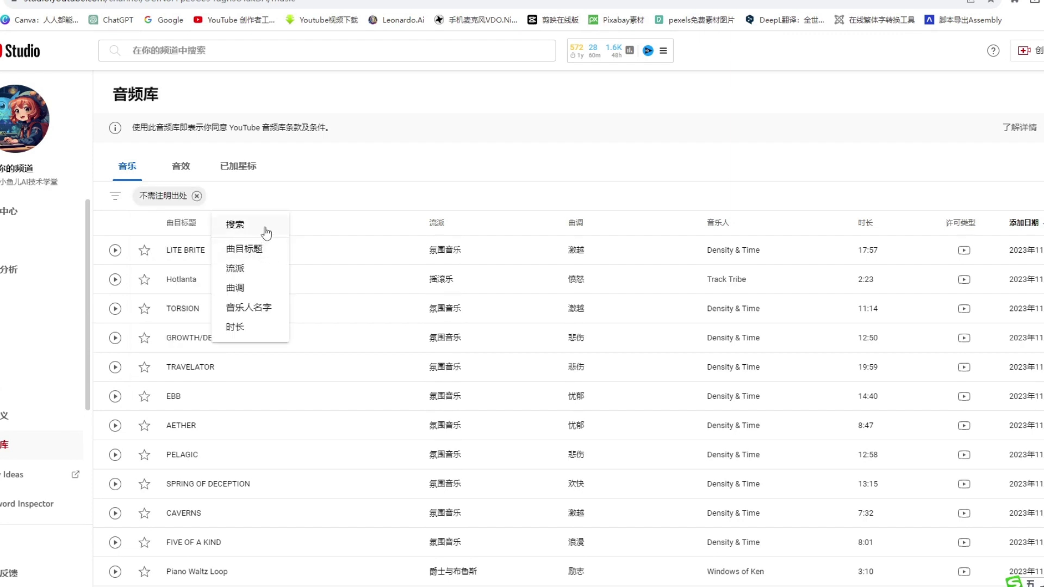
left_click(182, 168)
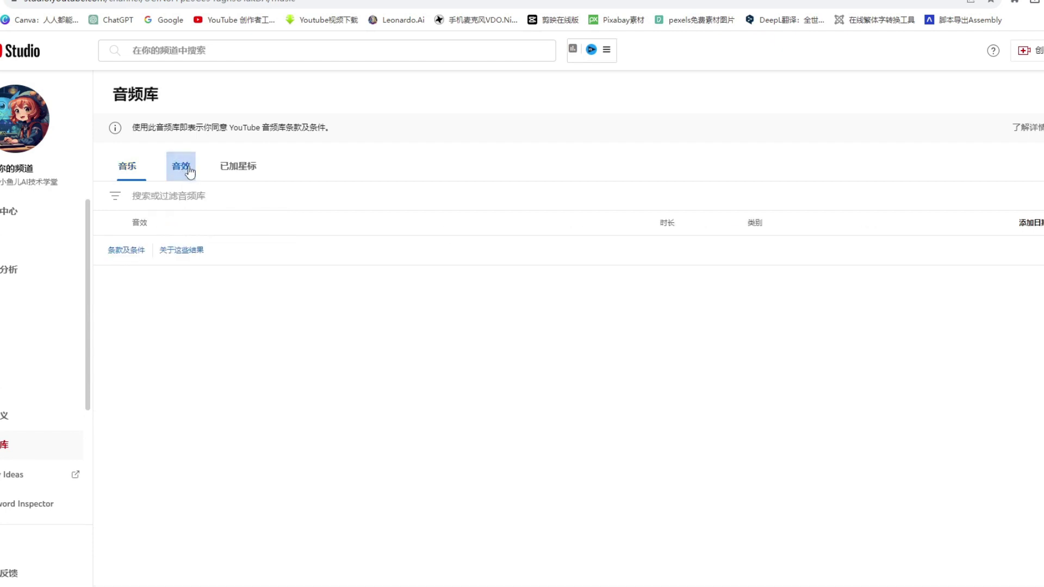
left_click(127, 165)
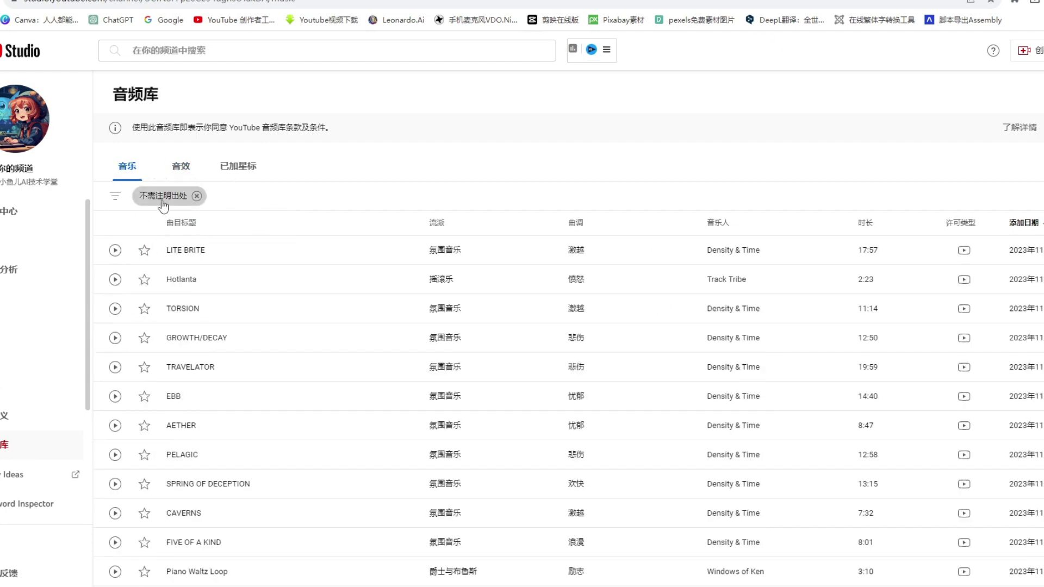
Filter the attribution-free music by the genre 氛围音乐 and download the track Away.
left_click(117, 202)
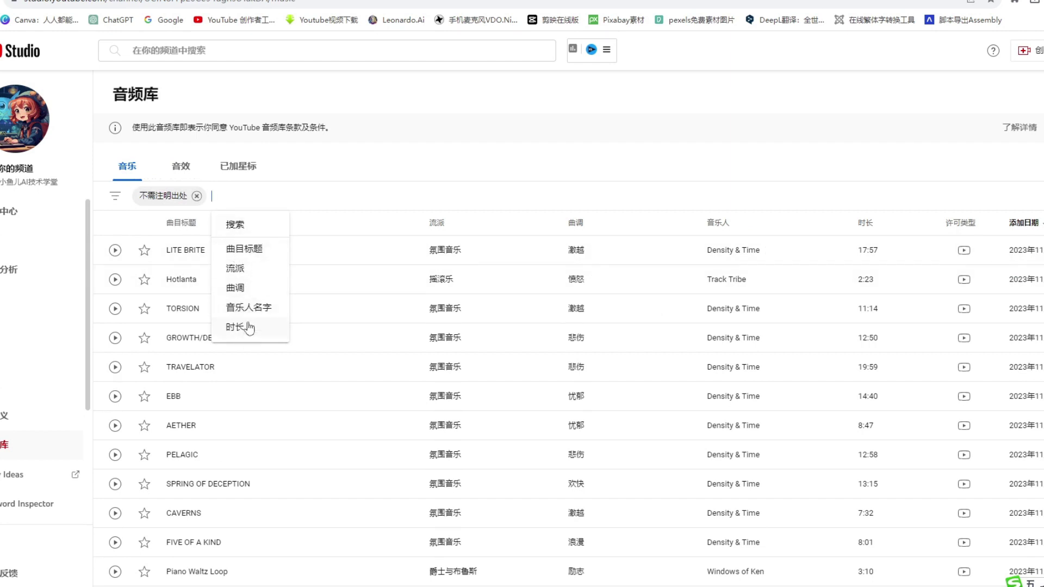
left_click(251, 250)
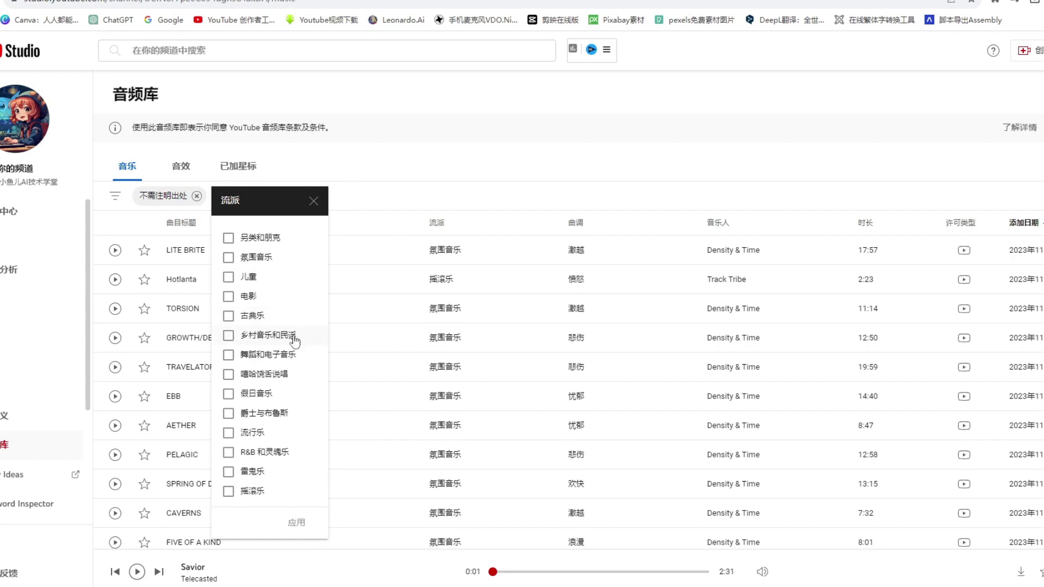
left_click(253, 471)
left_click(297, 523)
scroll(250, 377, "down", 5)
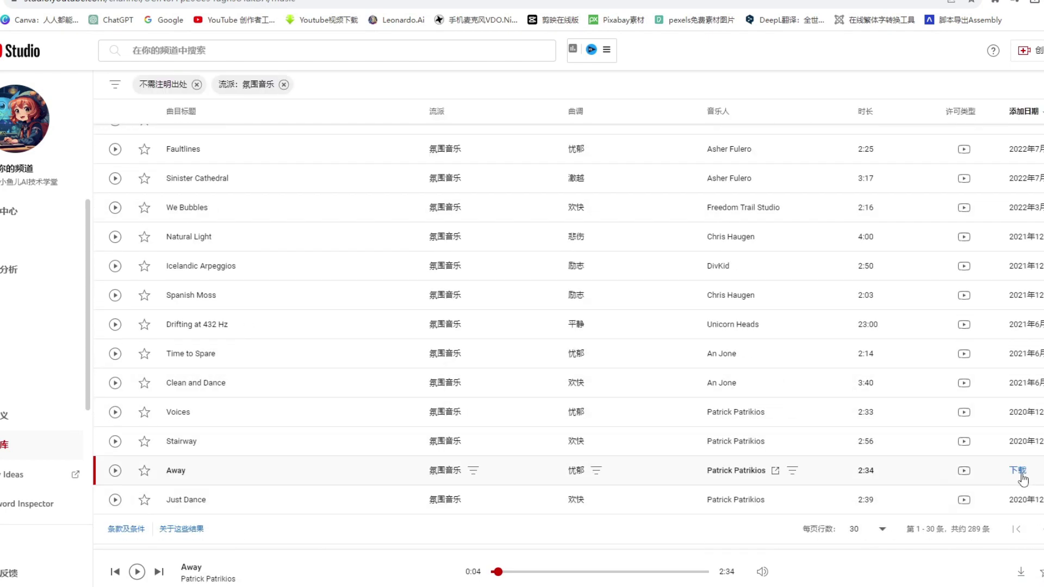
left_click(1018, 470)
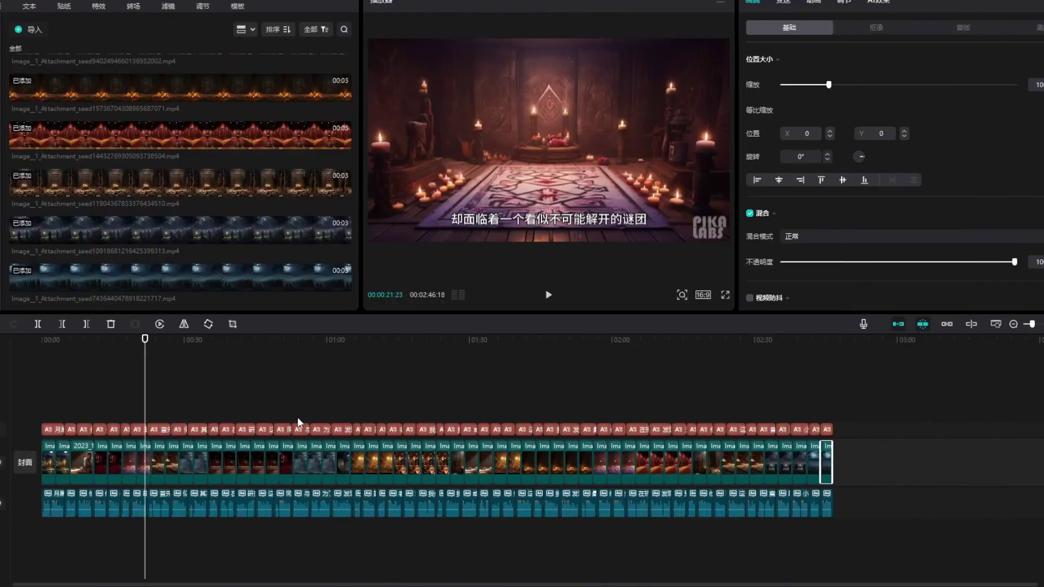
In 剪映, return the playhead to the start, import the Away music file and place it below the narration from the timeline's beginning.
left_click_drag(144, 351, 42, 351)
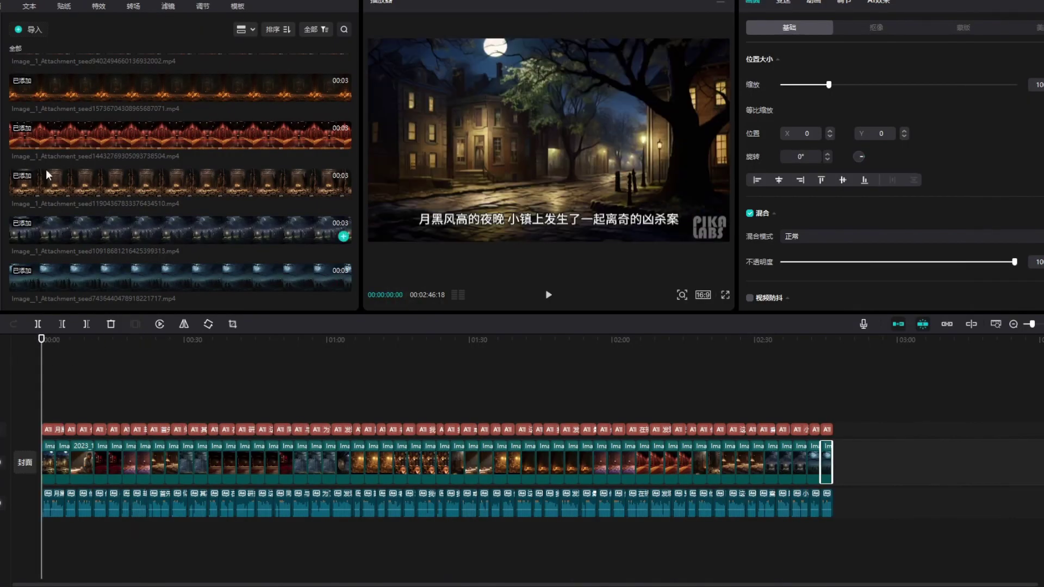
left_click(33, 29)
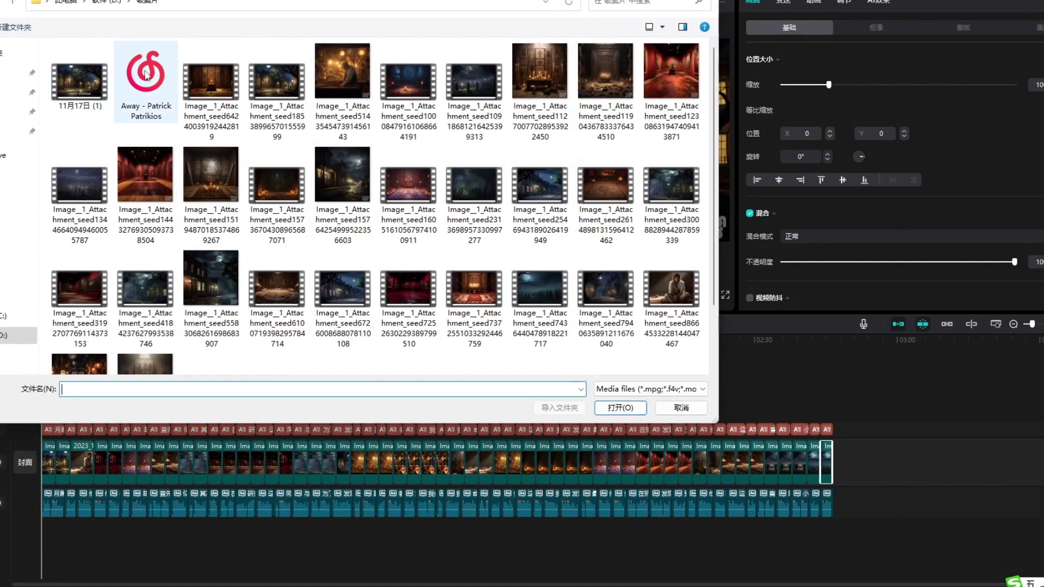
left_click(147, 76)
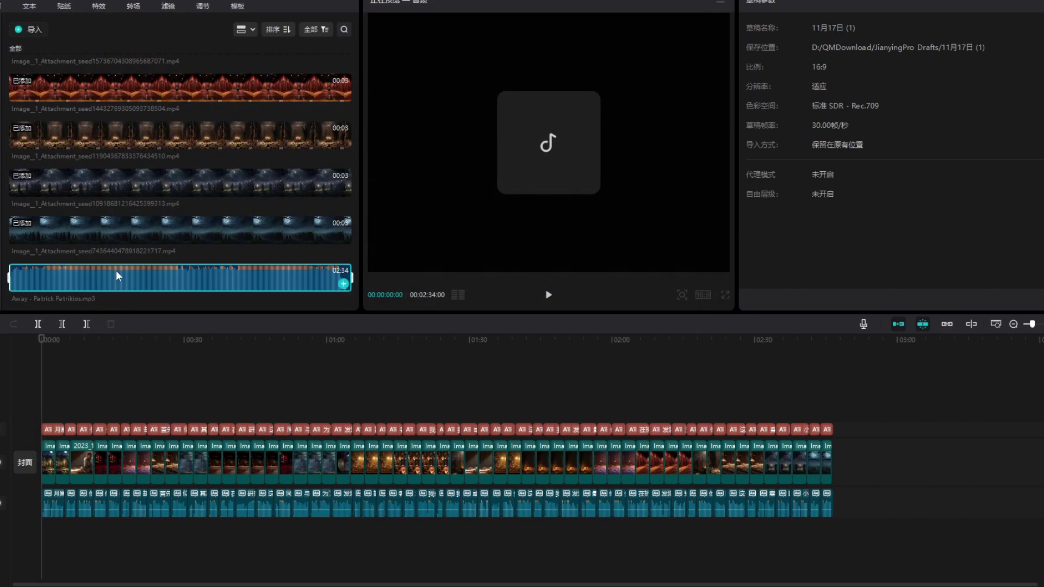
left_click_drag(116, 269, 179, 546)
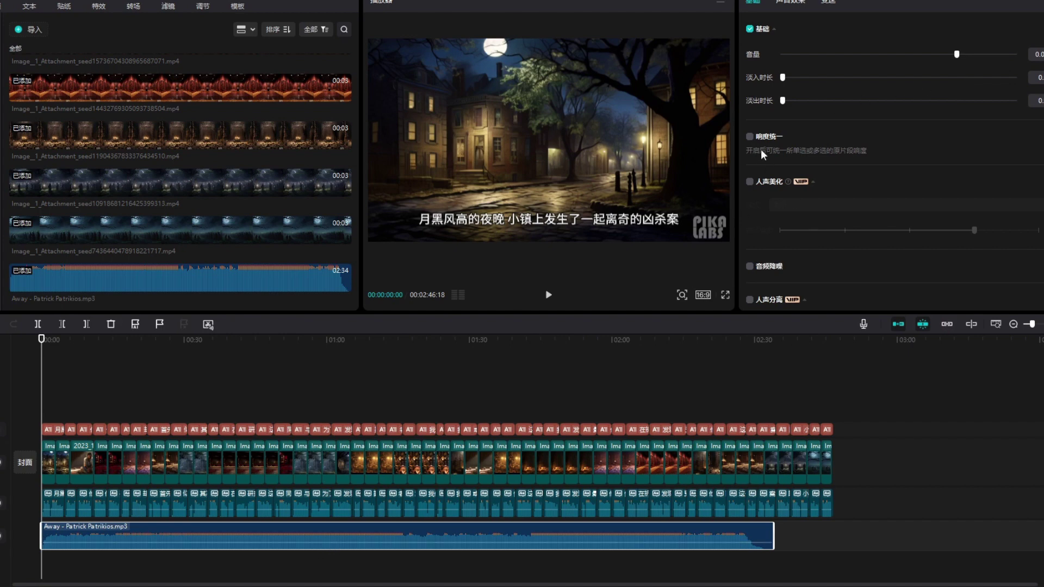
Lower the background music clip's volume to about -28 dB, playing short stretches to judge it against the narration.
left_click_drag(957, 55, 857, 54)
key("space")
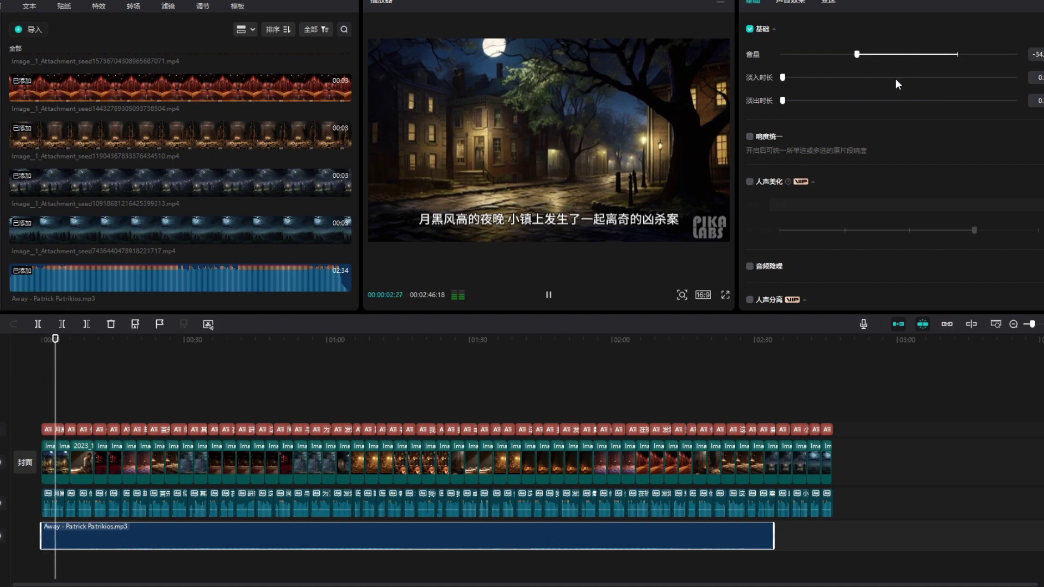
key("space")
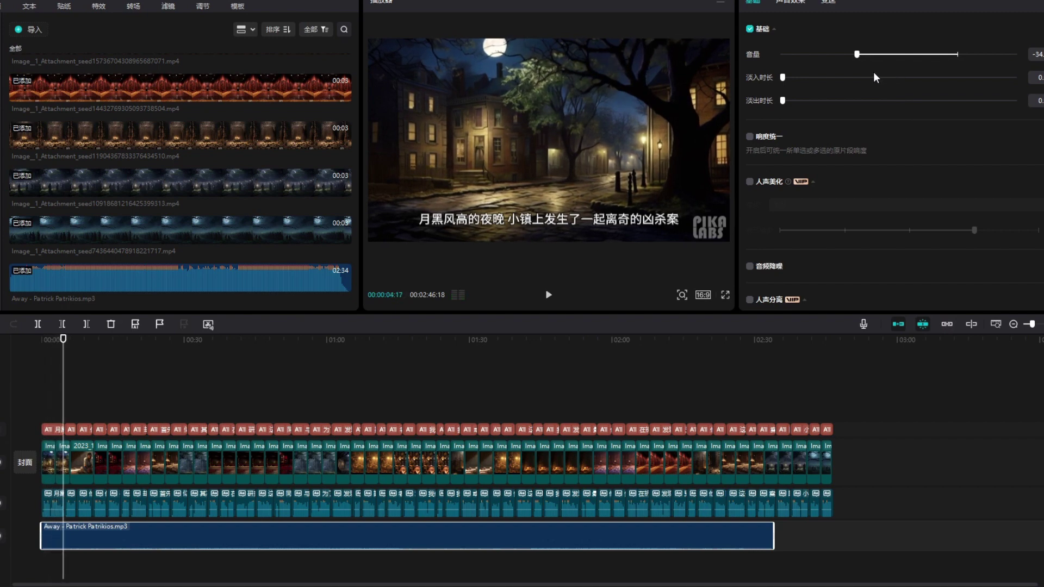
left_click_drag(861, 54, 873, 56)
key("space")
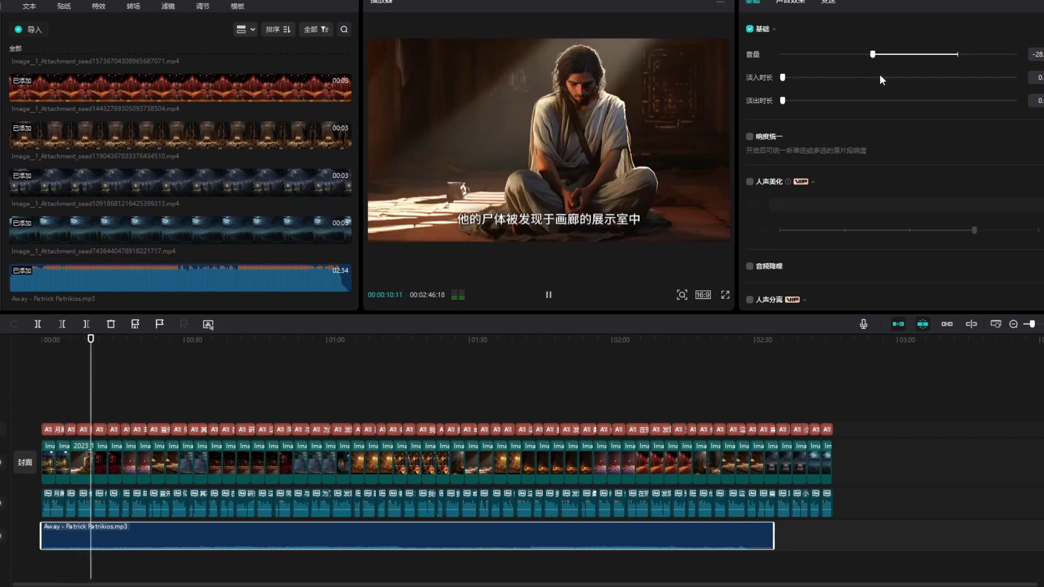
key("space")
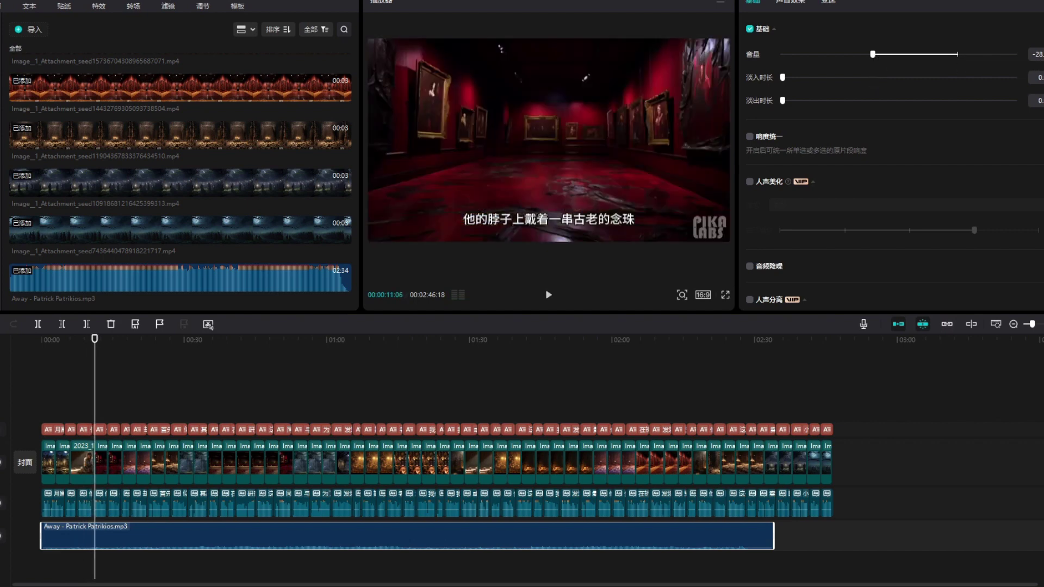
key("space")
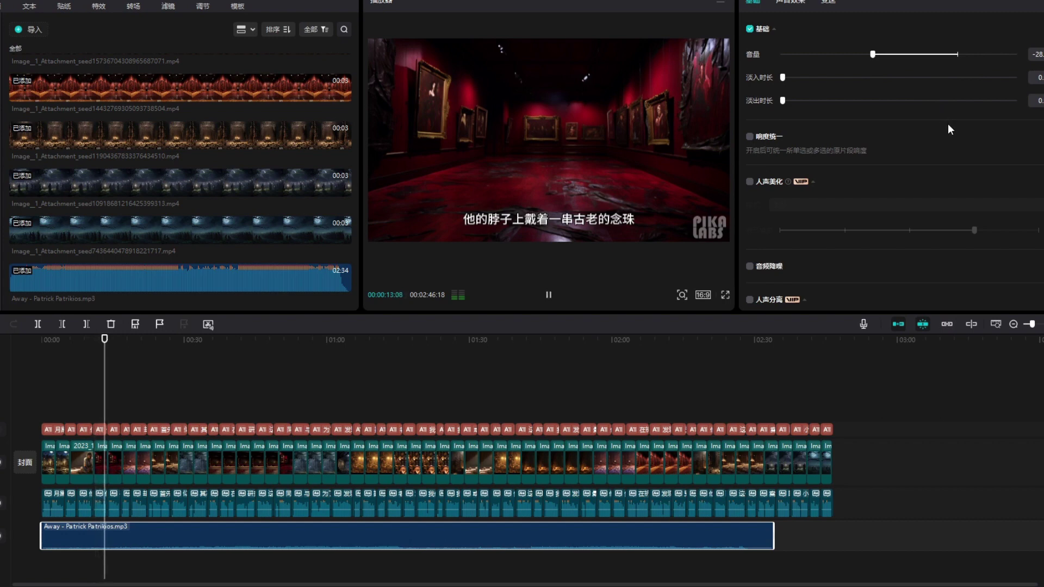
key("space")
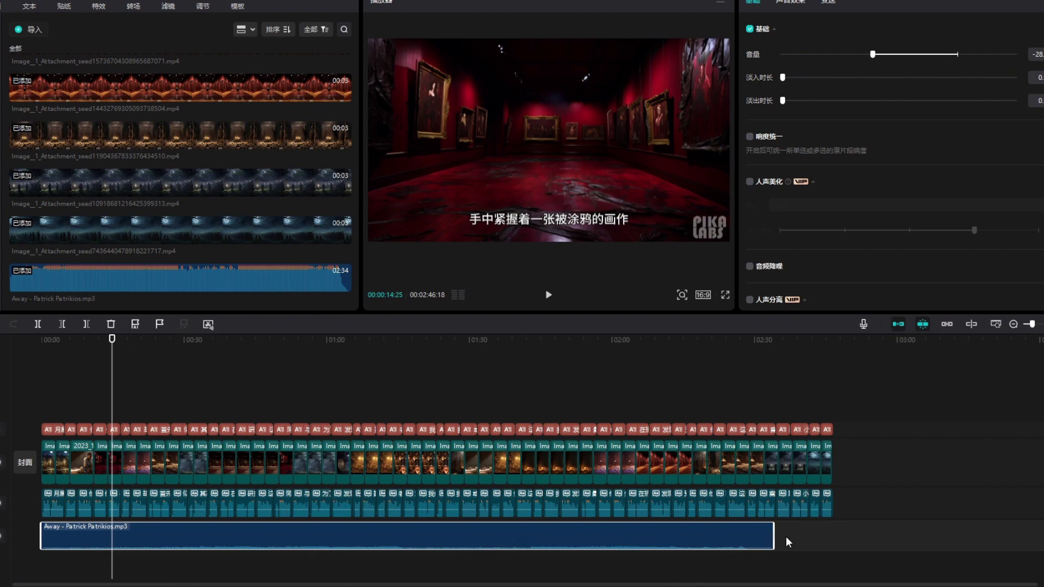
Extend the background music to the video's end with a trimmed second copy of Away, its volume lowered to about -20 dB.
left_click_drag(144, 284, 795, 541)
key("End")
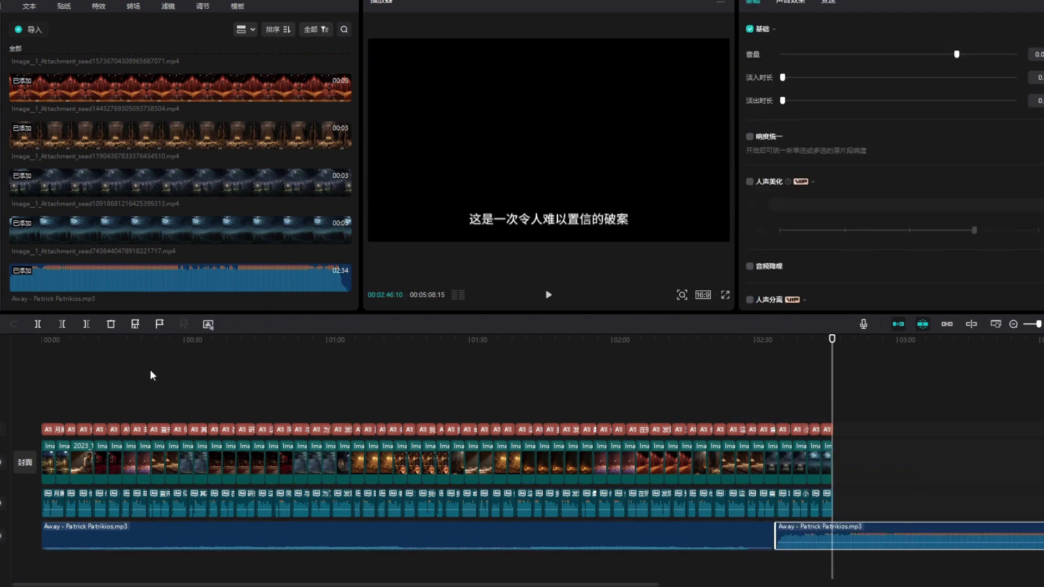
left_click(85, 325)
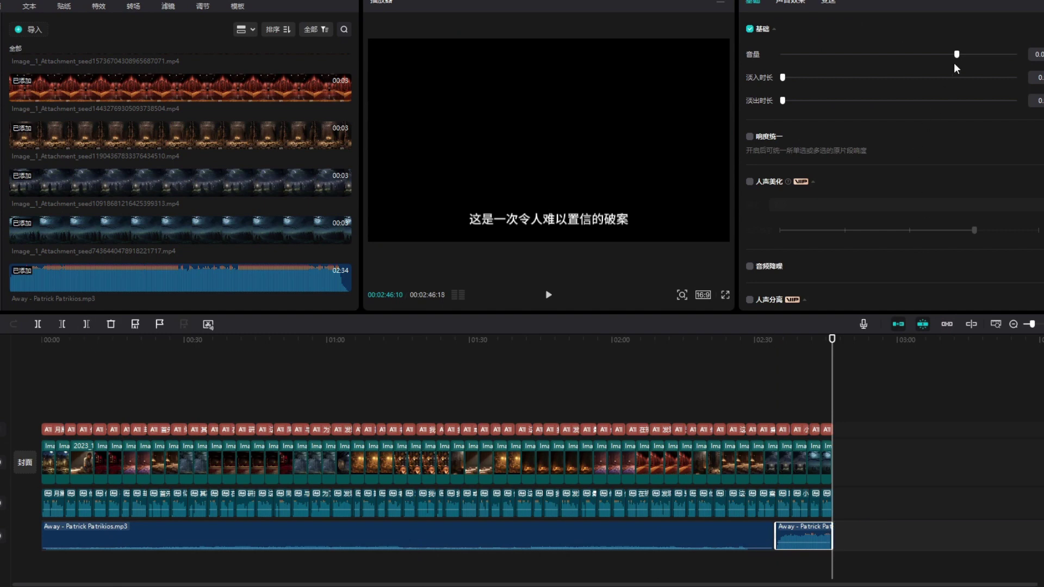
left_click_drag(947, 55, 910, 55)
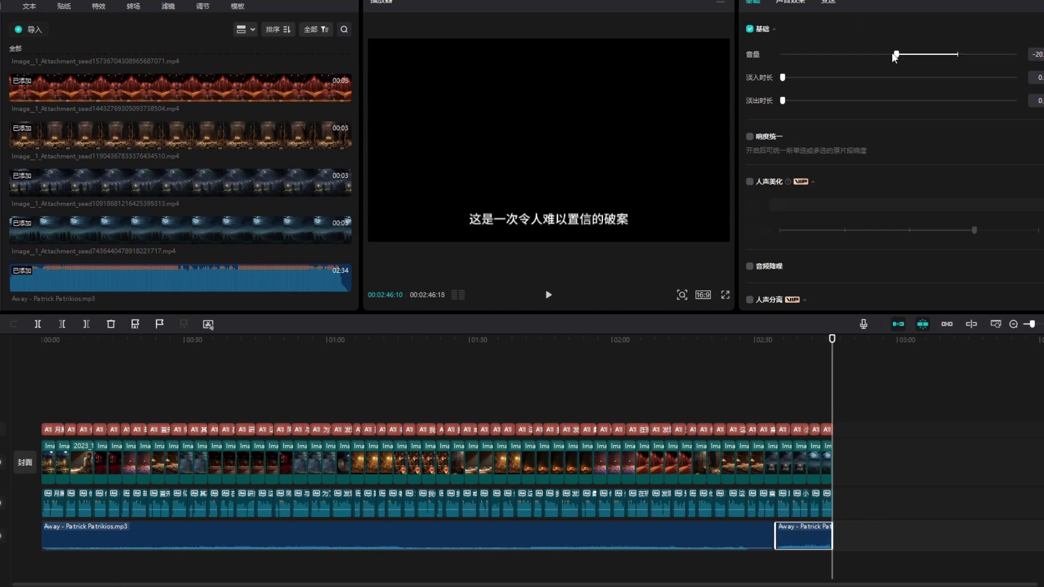
left_click(934, 496)
Return the playhead to the start and play the finished video in full screen.
left_click_drag(835, 345, 42, 340)
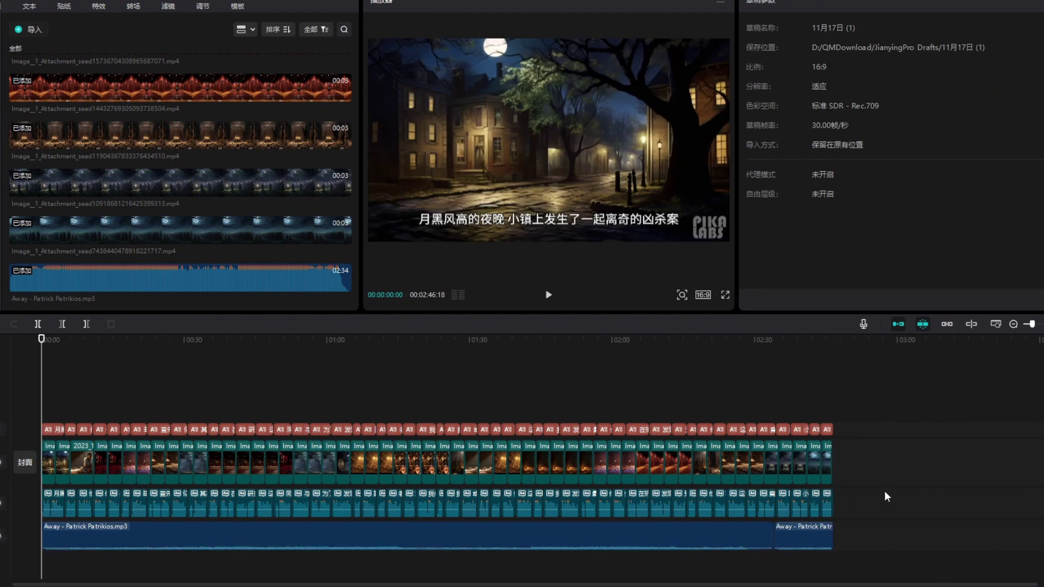
key("ctrl+shift+f")
key("space")
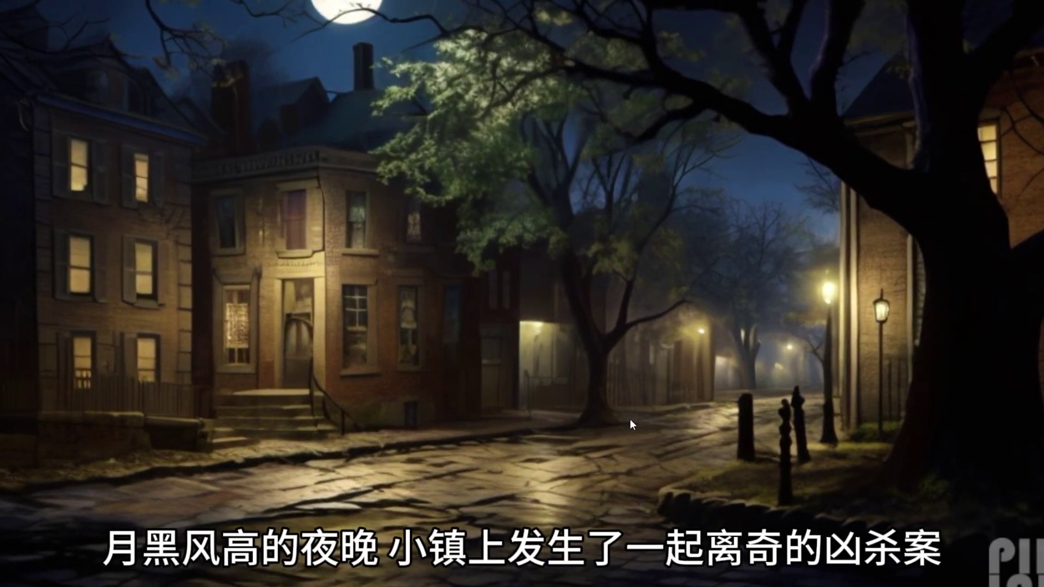